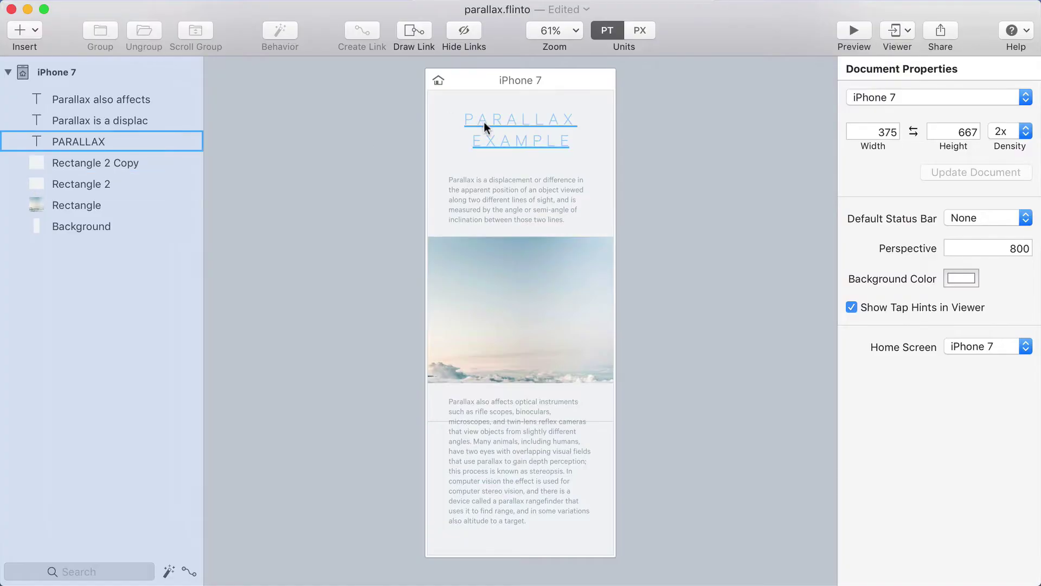
# Step: Shift the sky photo and the two white panels, Rectangle 2 and its copy, leftward on the canvas
pyautogui.click(534, 345)
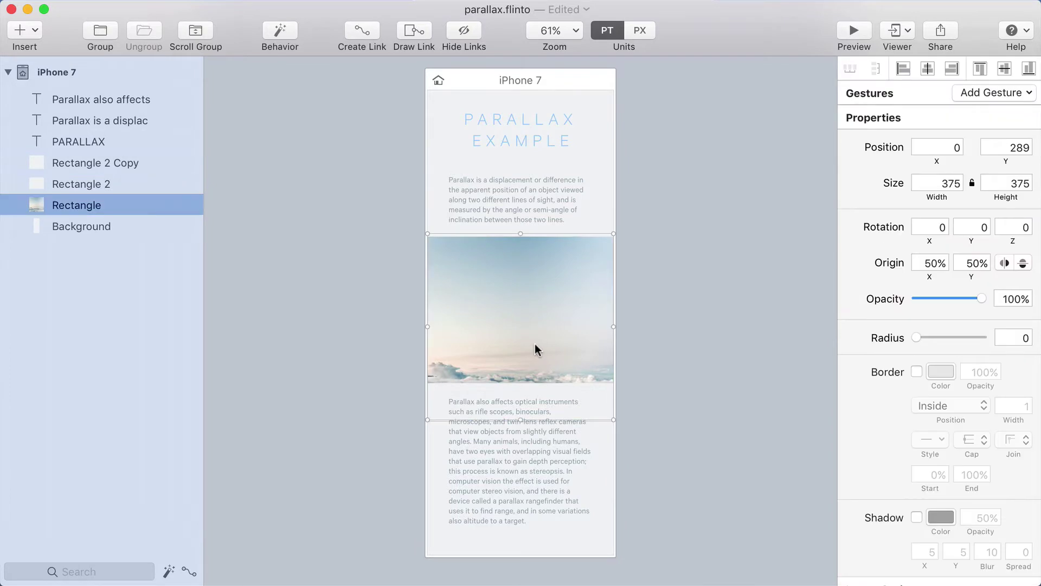
pyautogui.moveTo(548, 365)
pyautogui.mouseDown()
pyautogui.moveTo(537, 353)
pyautogui.moveTo(542, 330)
pyautogui.moveTo(545, 359)
pyautogui.mouseUp()
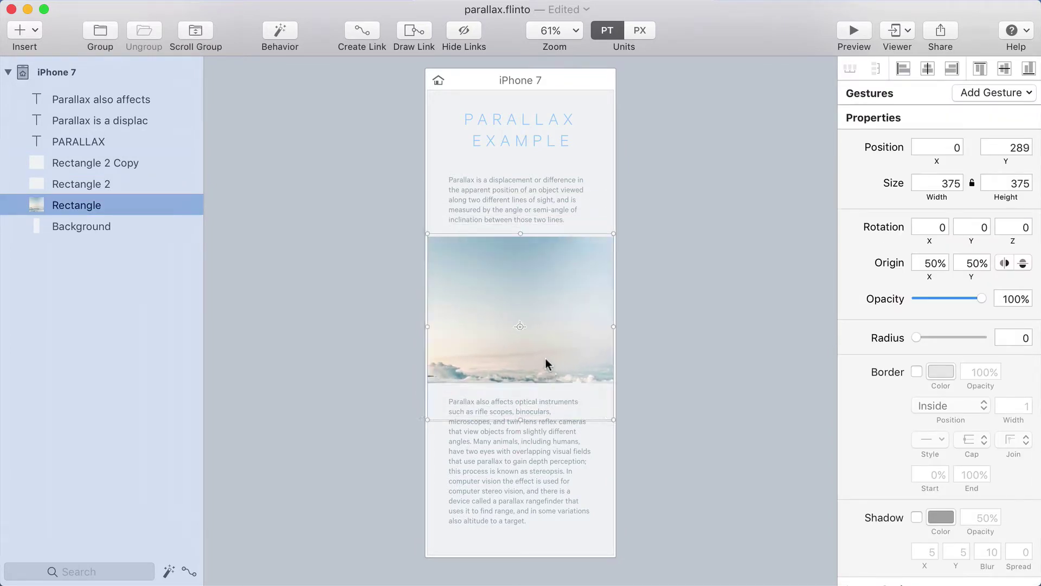
pyautogui.click(588, 232)
pyautogui.keyDown('shift'); pyautogui.click(600, 395); pyautogui.keyUp('shift')
pyautogui.moveTo(600, 395); pyautogui.dragTo(539, 395)
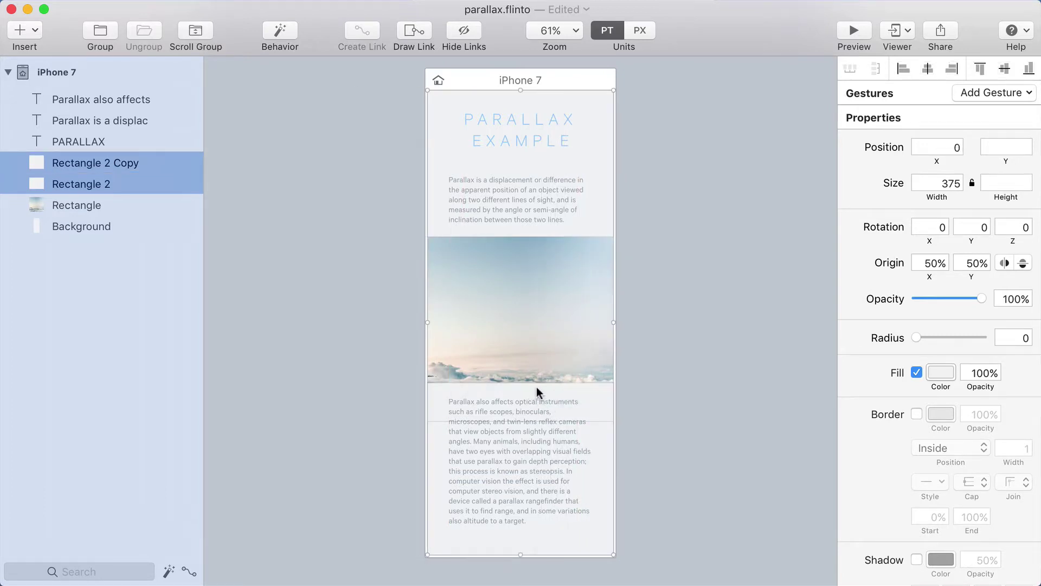
# Step: Group layers Parallax also affects through Rectangle as 'scroll' and enable vertical scrolling
pyautogui.click(73, 209)
pyautogui.keyDown('shift'); pyautogui.click(100, 99); pyautogui.keyUp('shift')
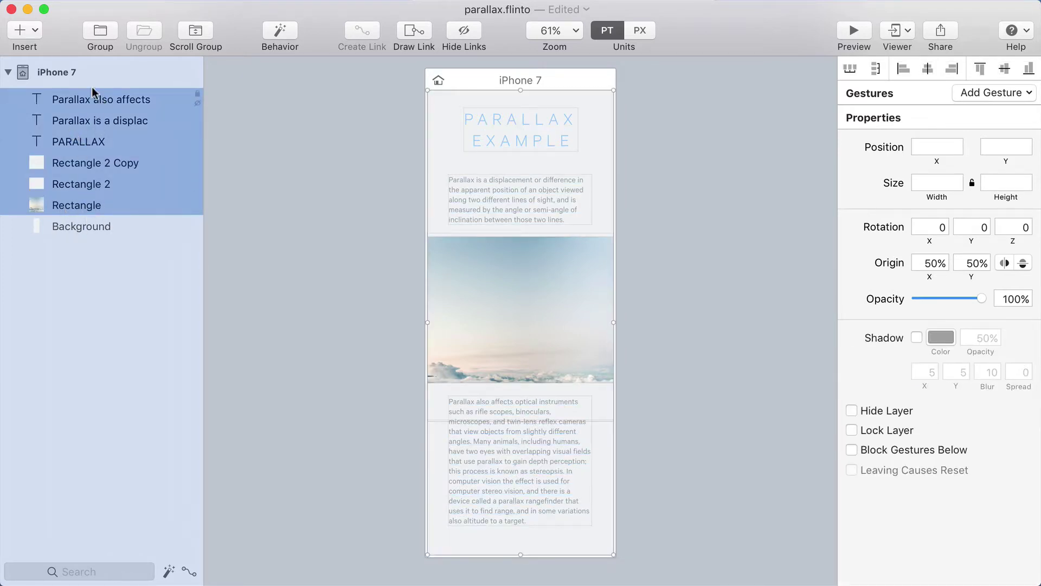
pyautogui.click(101, 30)
pyautogui.press('Return')
pyautogui.write('scroo')
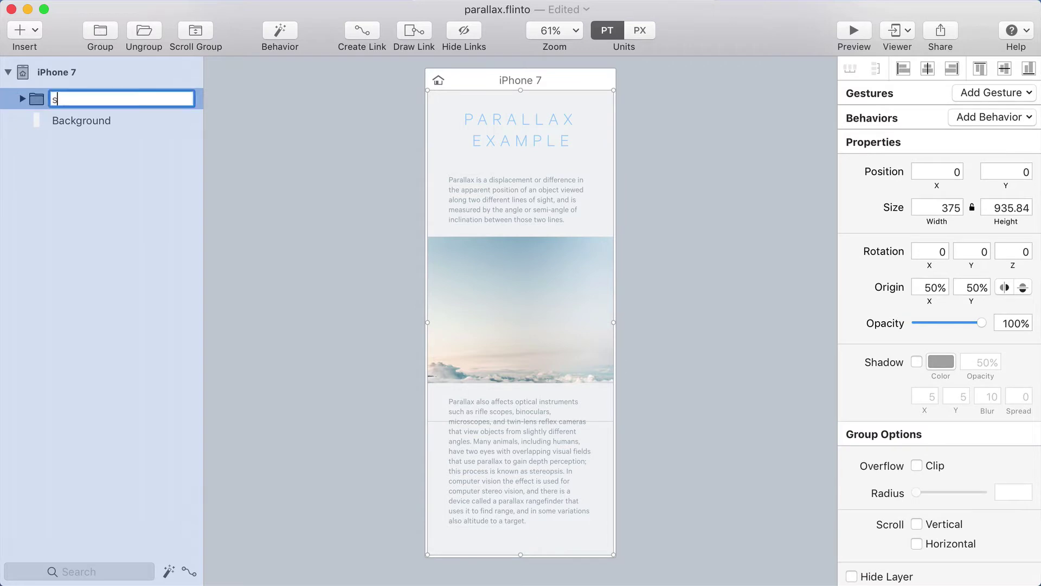
pyautogui.press('Return')
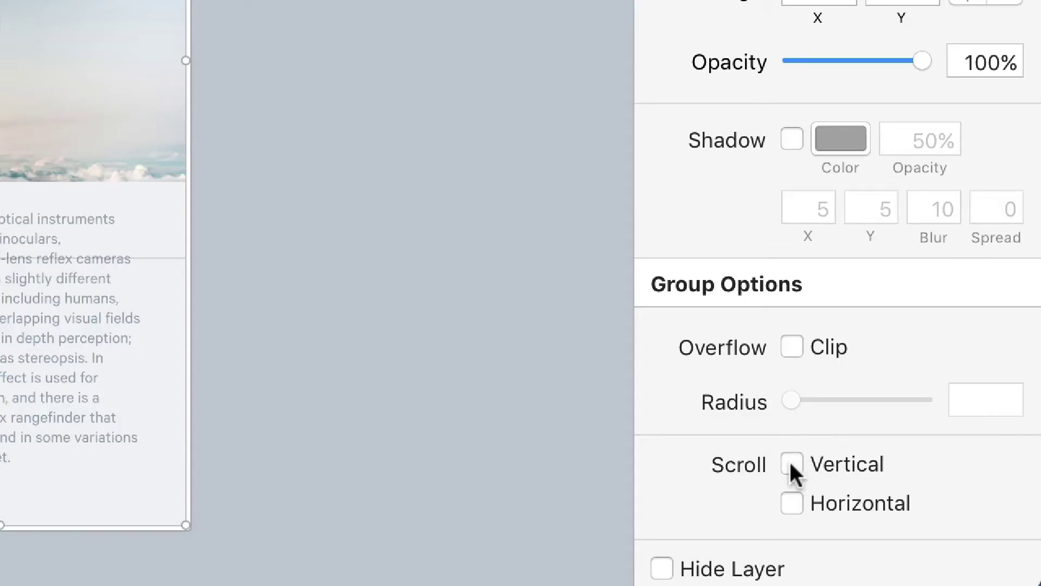
pyautogui.click(792, 463)
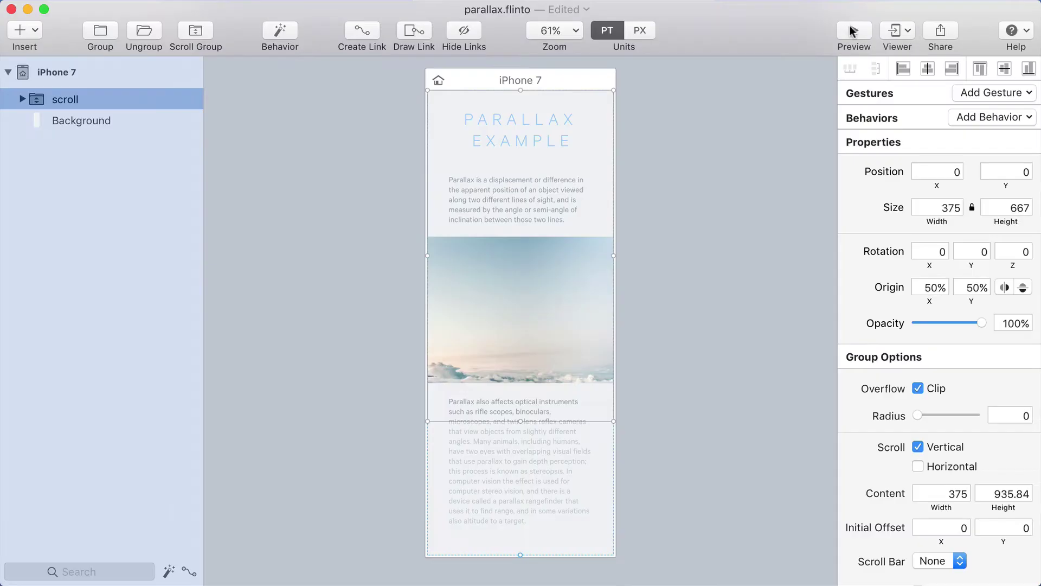
pyautogui.click(854, 32)
pyautogui.moveTo(606, 435); pyautogui.dragTo(598, 260)
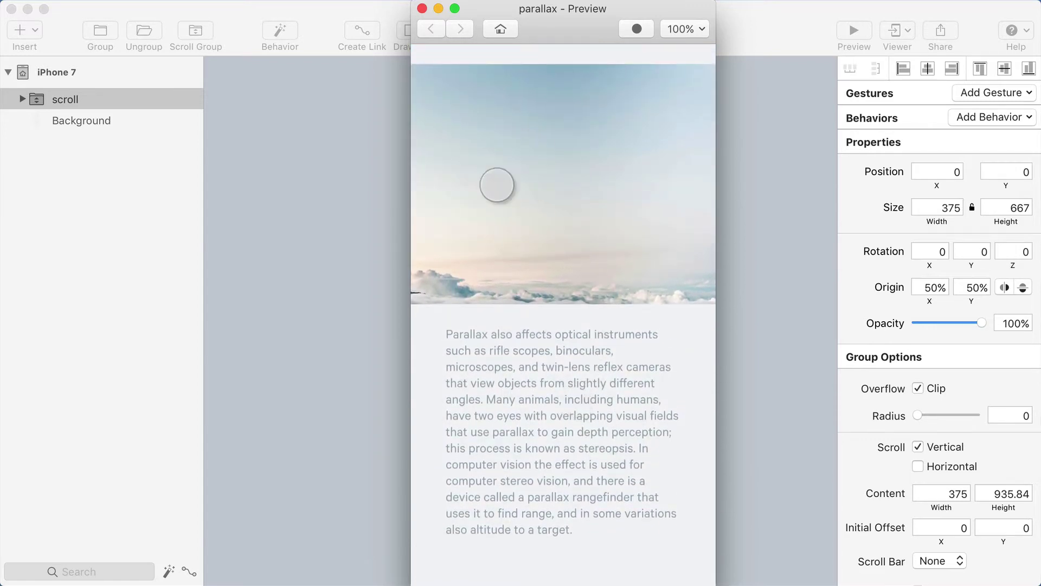
pyautogui.moveTo(593, 372); pyautogui.dragTo(600, 33)
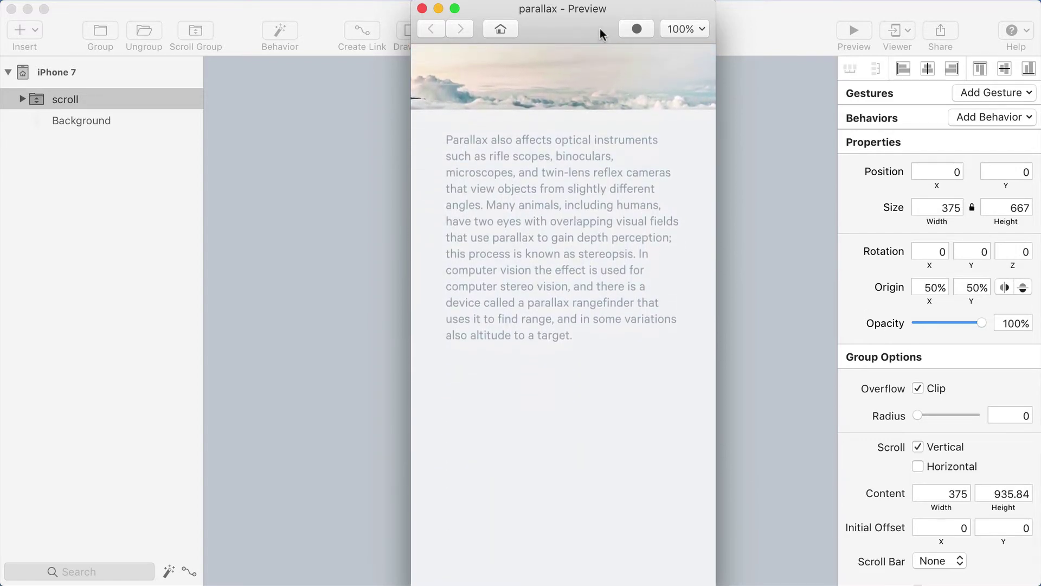
pyautogui.press('super+w')
# Step: Extend the scroll content area downward and swipe through it in a live preview
pyautogui.moveTo(520, 555); pyautogui.dragTo(521, 581)
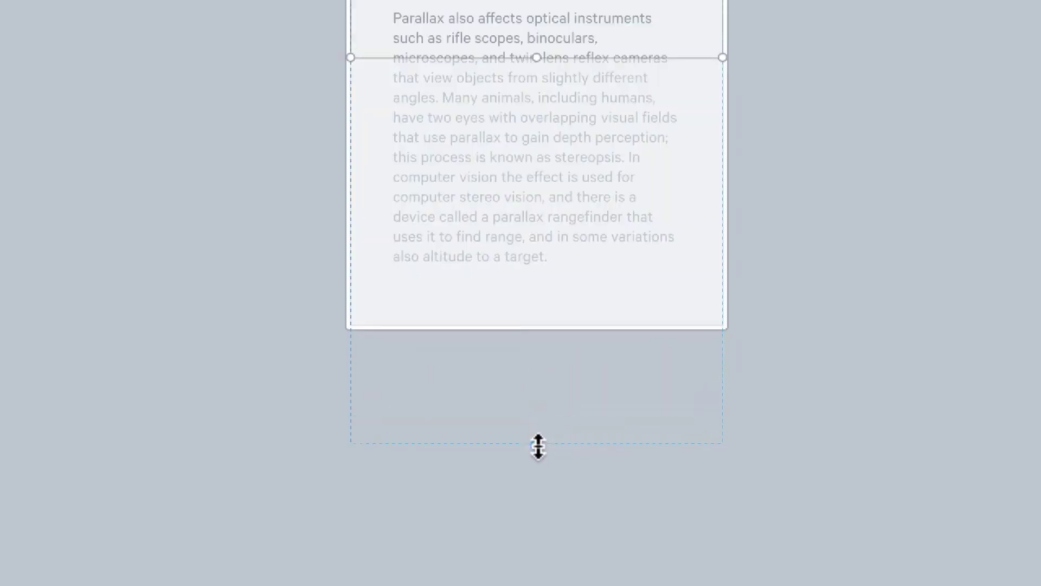
pyautogui.moveTo(535, 550); pyautogui.dragTo(534, 561)
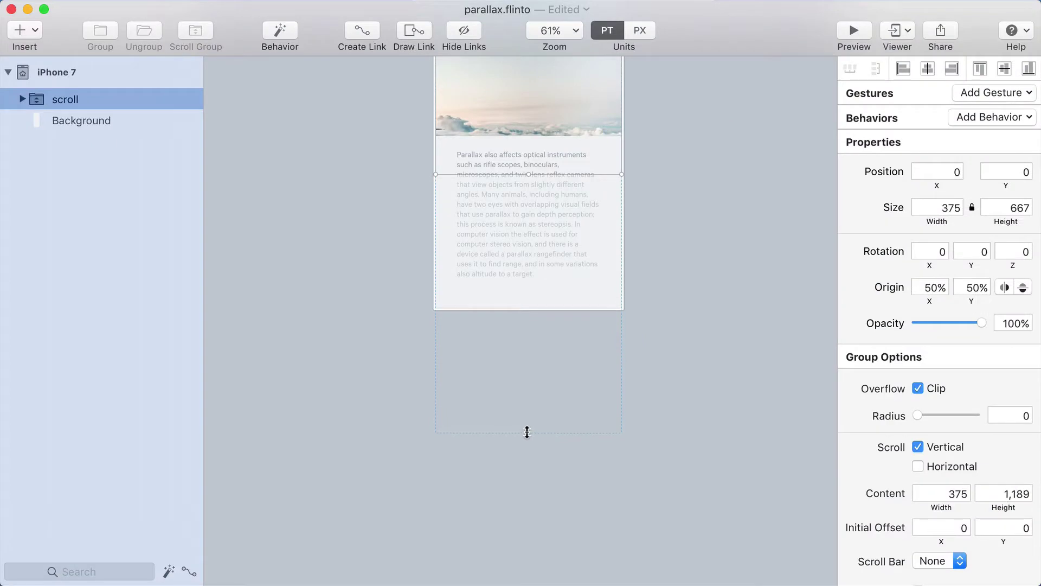
pyautogui.scroll(5, 627, 244)
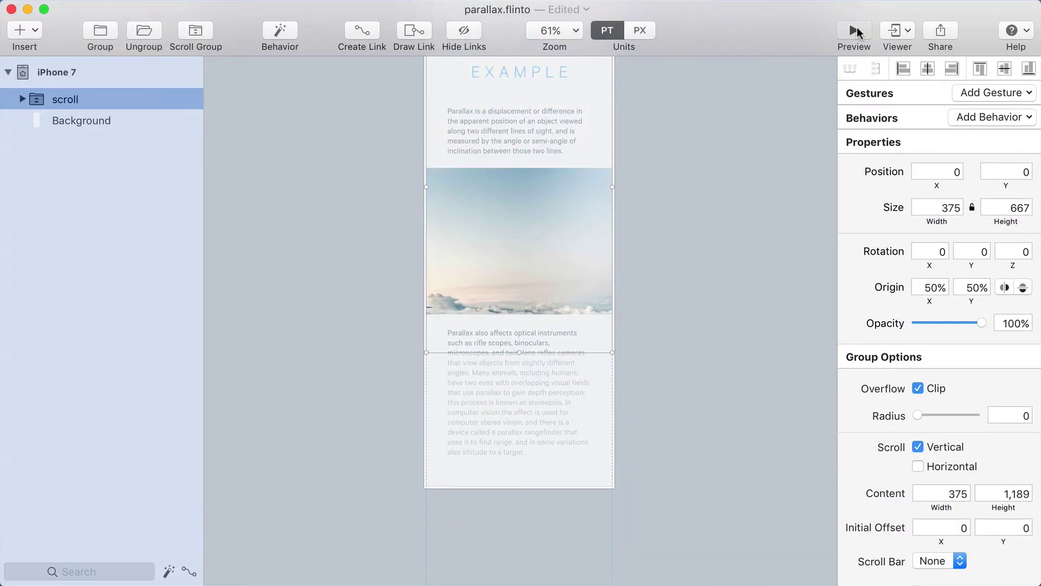
pyautogui.click(856, 31)
pyautogui.moveTo(558, 400); pyautogui.dragTo(598, 195)
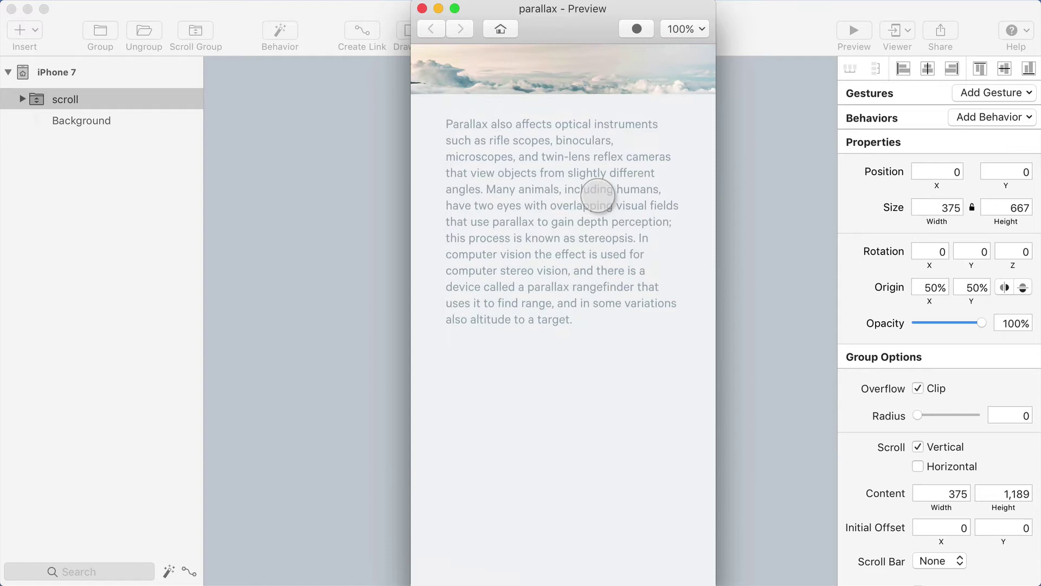
pyautogui.click(482, 311)
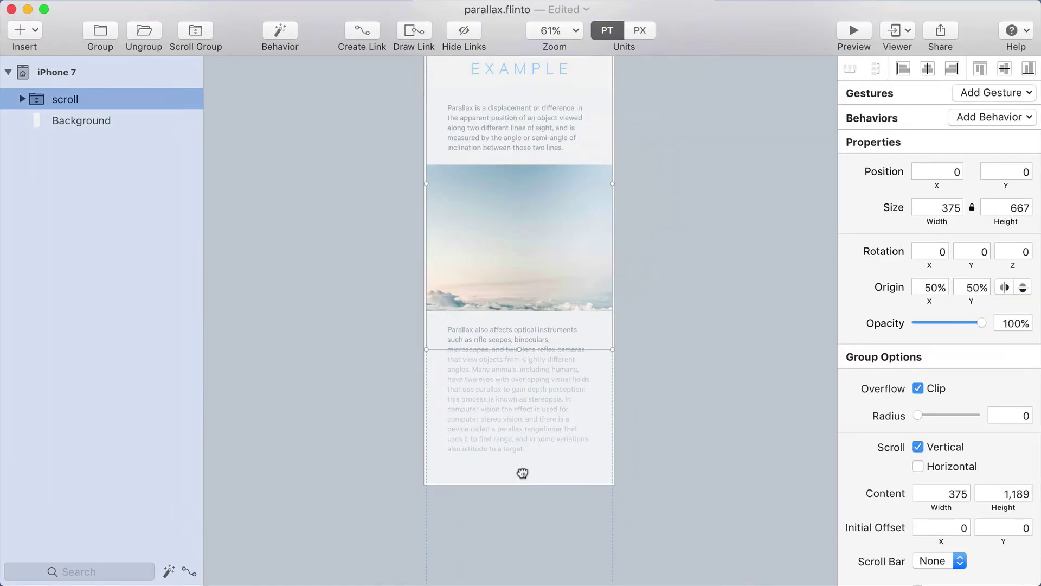
# Step: Lengthen the scroll content to 1,331 high and scroll the preview again
pyautogui.scroll(-4, 522, 473)
pyautogui.moveTo(512, 493); pyautogui.dragTo(512, 545)
pyautogui.press('super+p')
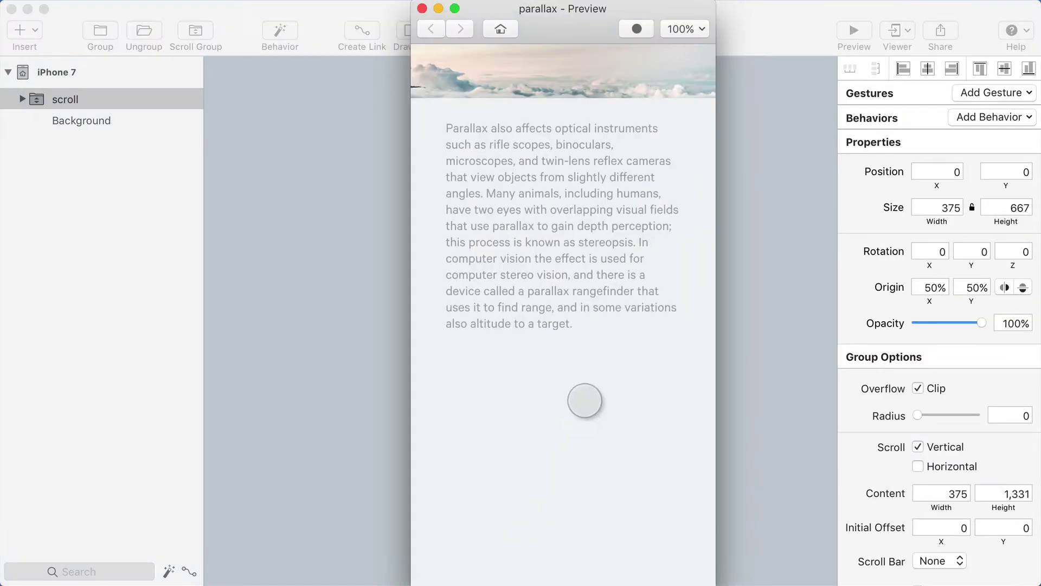
pyautogui.moveTo(586, 400)
pyautogui.mouseDown()
pyautogui.moveTo(604, 176)
pyautogui.moveTo(578, 414)
pyautogui.moveTo(582, 98)
pyautogui.moveTo(586, 390)
pyautogui.mouseUp()
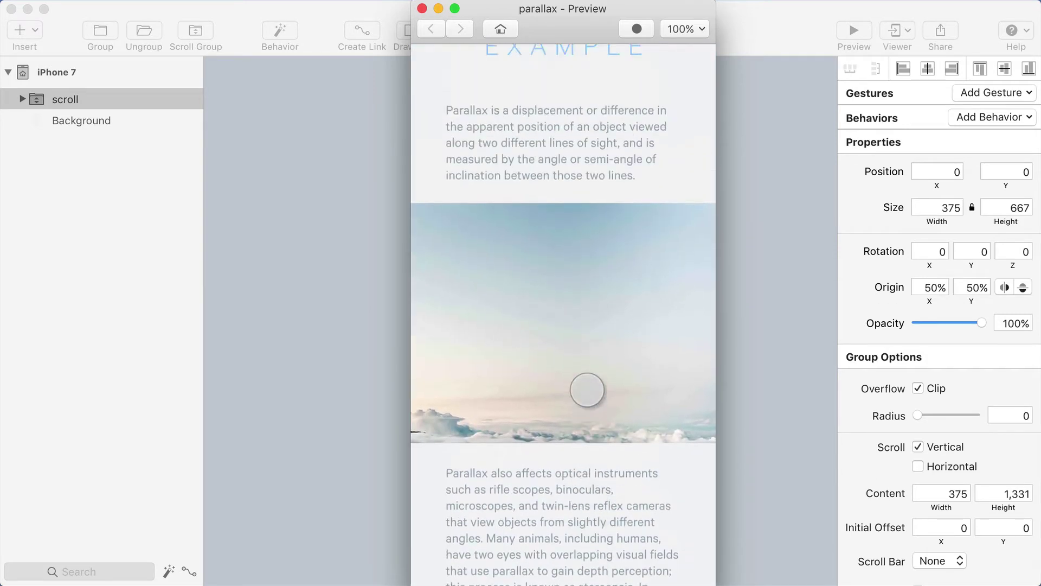
# Step: Wrap the scroll group in New Group, expand it, and start a behavior for New Group
pyautogui.click(174, 184)
pyautogui.click(75, 101)
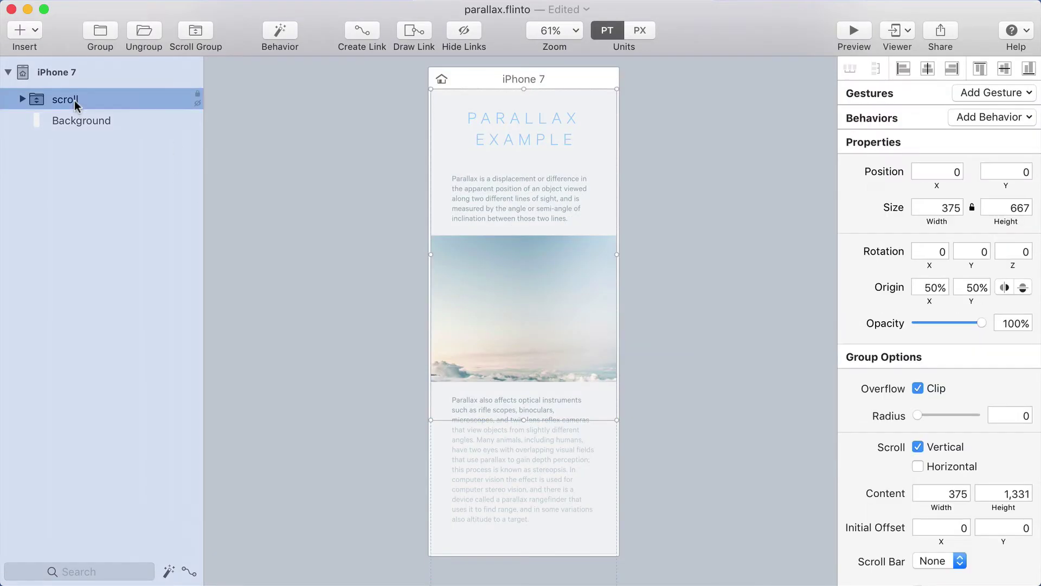
pyautogui.click(99, 30)
pyautogui.click(22, 99)
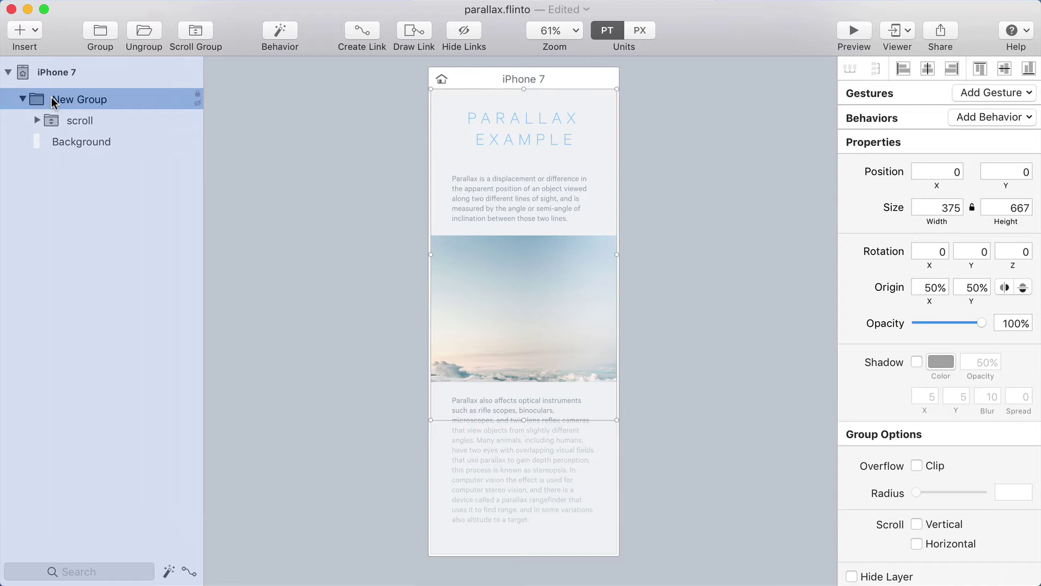
pyautogui.click(277, 34)
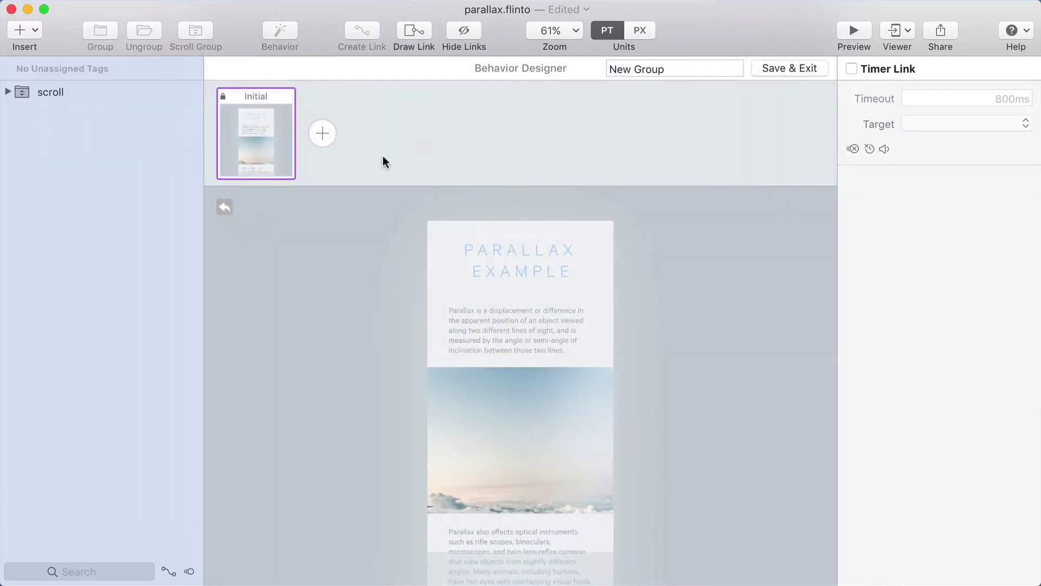
# Step: Add New State, nudge the sky photo upward in it, and compare with Initial
pyautogui.click(326, 135)
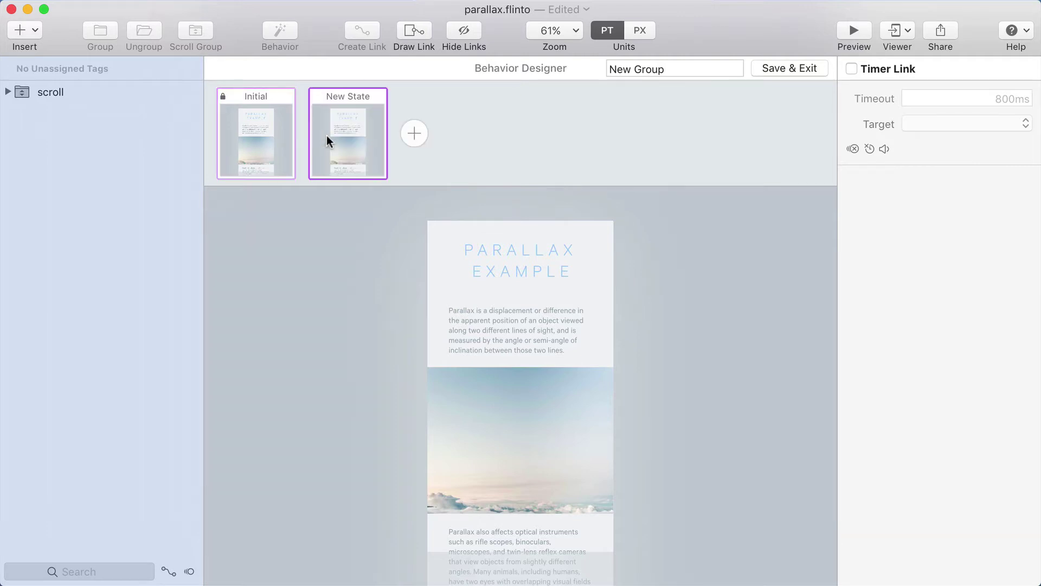
pyautogui.moveTo(516, 451); pyautogui.dragTo(518, 418)
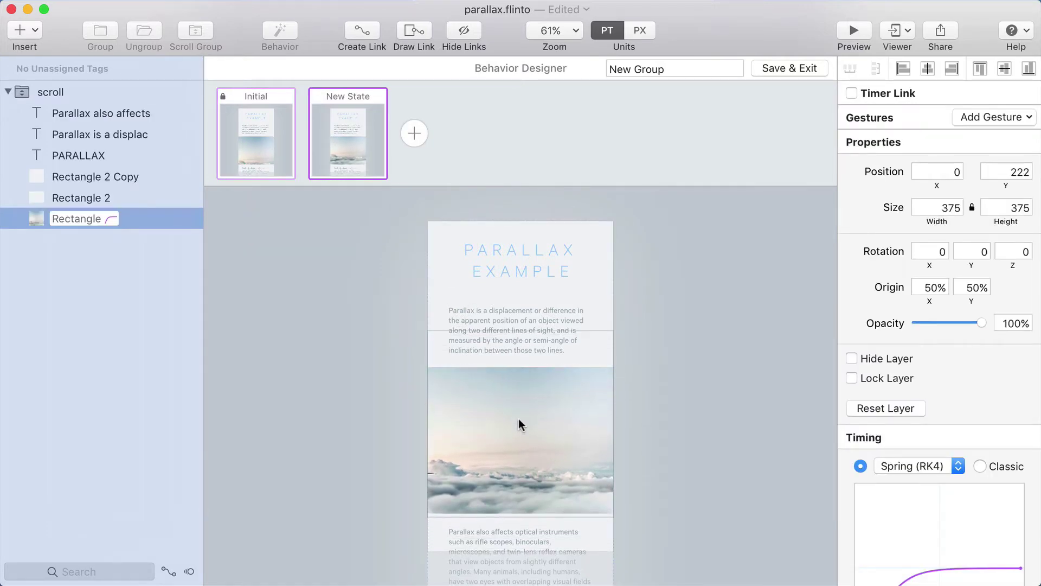
pyautogui.click(266, 138)
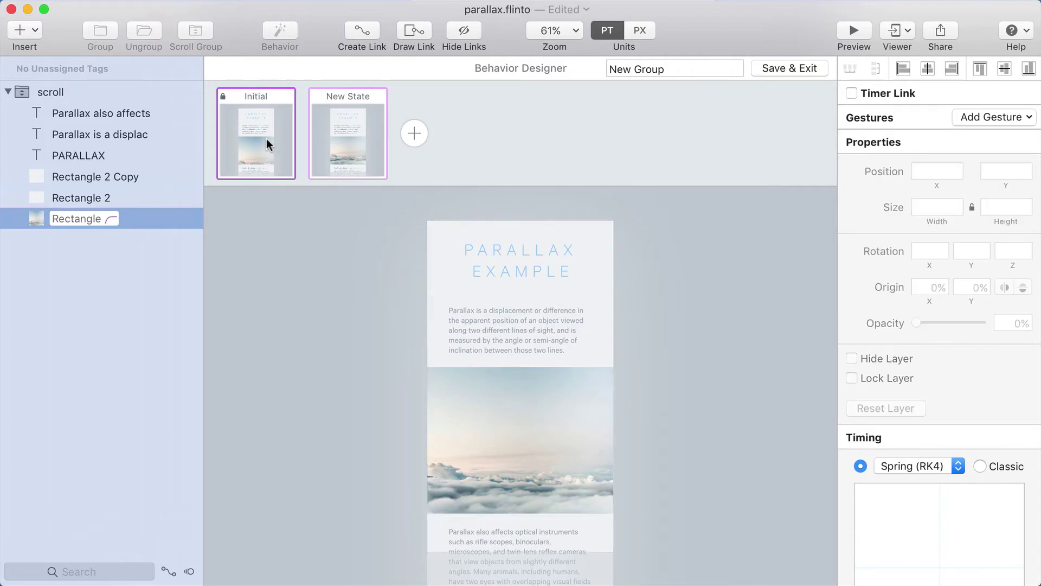
pyautogui.click(335, 158)
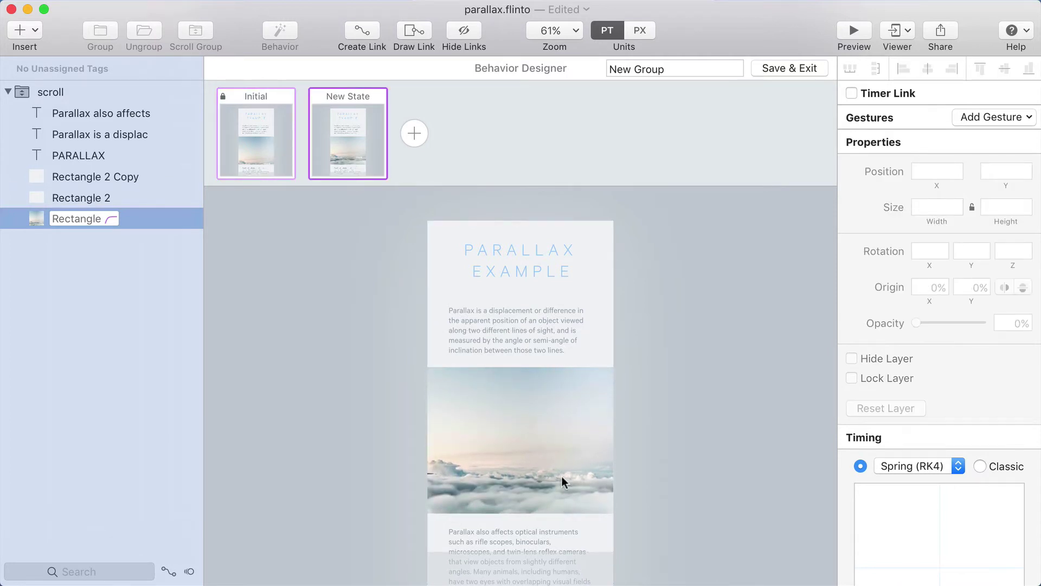
# Step: Undo the scroll group's accidental move so it stays at 0, 0, then return to Initial
pyautogui.scroll(-3, 553, 476)
pyautogui.click(532, 397)
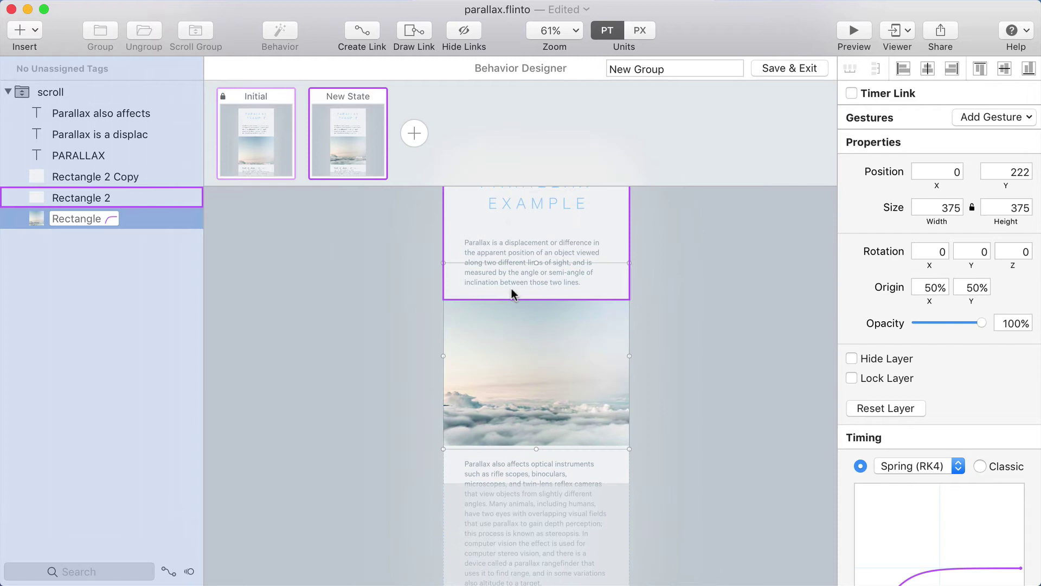
pyautogui.click(708, 345)
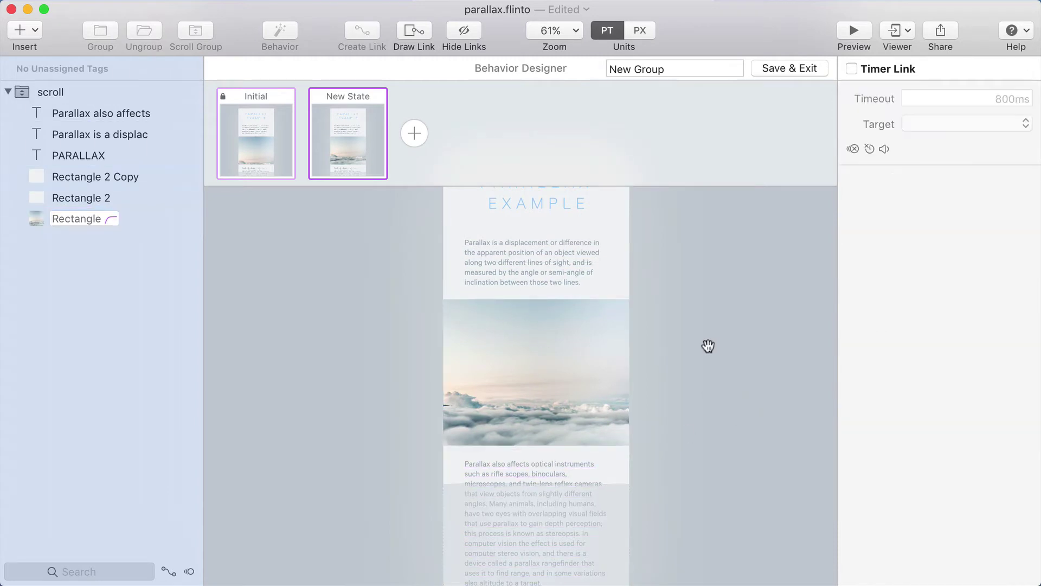
pyautogui.moveTo(708, 346); pyautogui.dragTo(683, 423)
pyautogui.moveTo(400, 254); pyautogui.dragTo(624, 575)
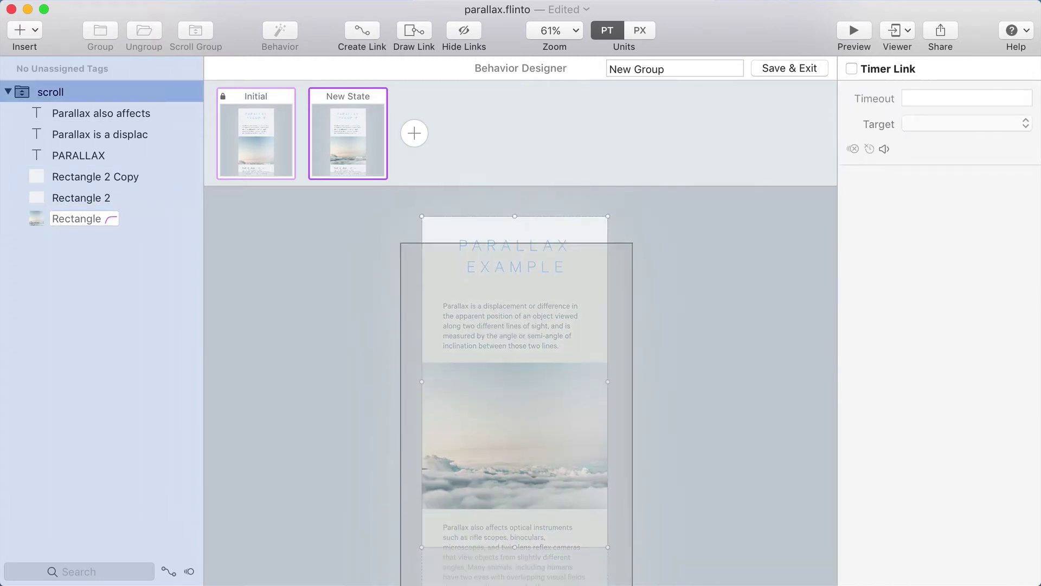
pyautogui.moveTo(537, 342); pyautogui.dragTo(528, 241)
pyautogui.press('super+z')
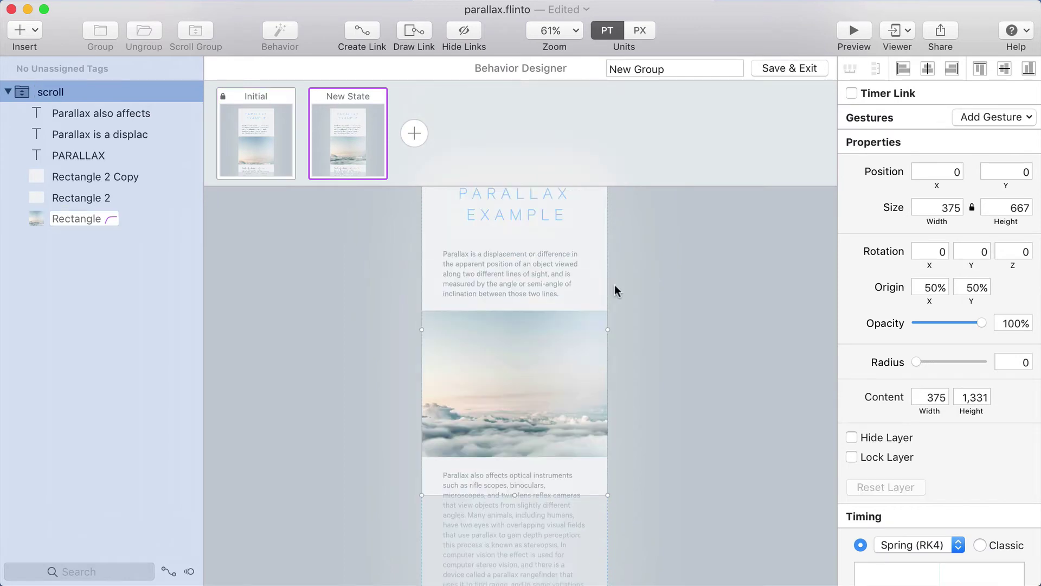
pyautogui.moveTo(631, 280); pyautogui.dragTo(648, 352)
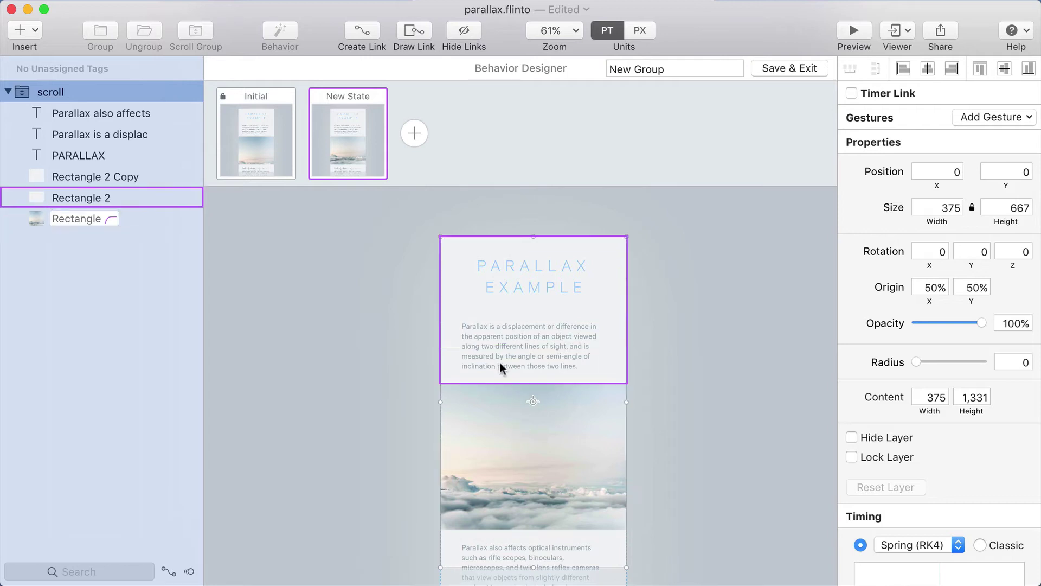
pyautogui.click(269, 154)
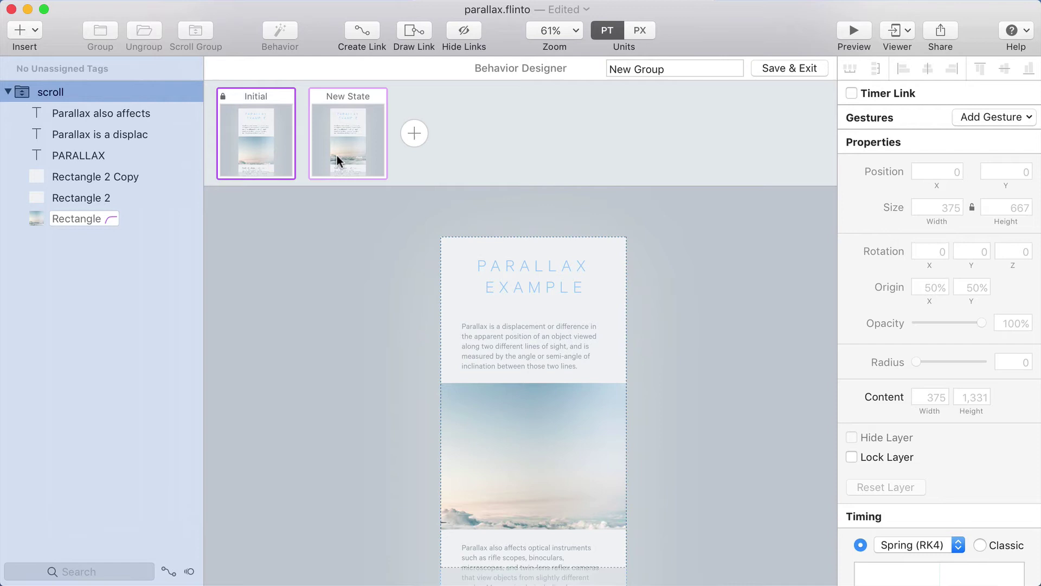
# Step: Link the scroll group to New State using a Scroll gesture
pyautogui.click(311, 286)
pyautogui.click(47, 92)
pyautogui.click(358, 33)
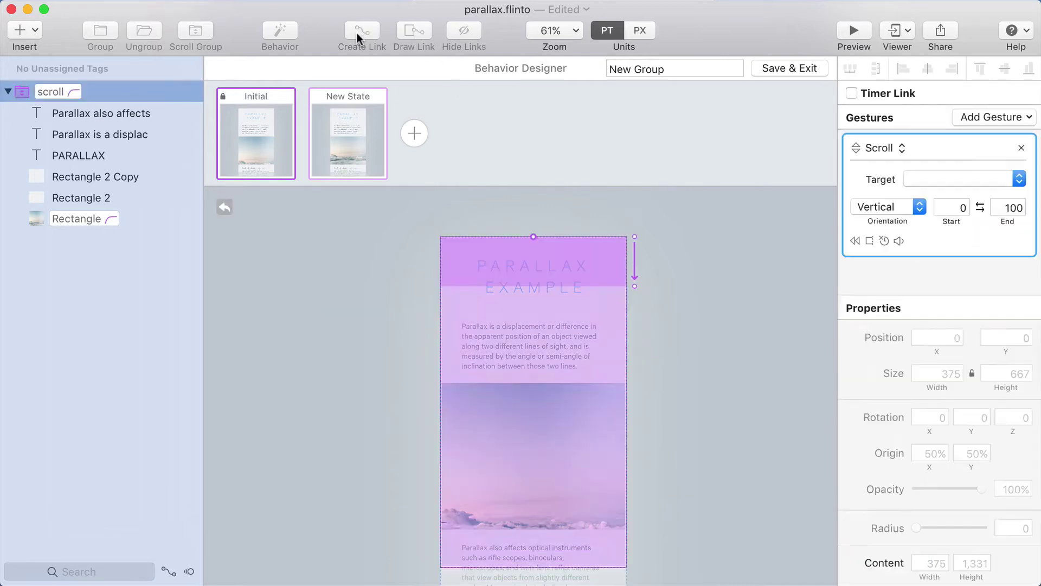
pyautogui.click(342, 136)
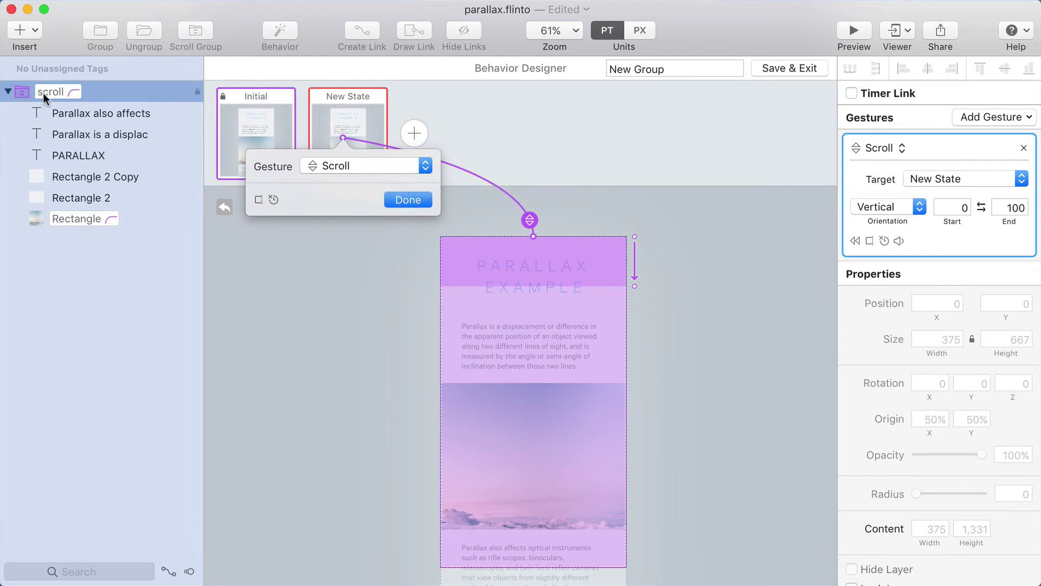
pyautogui.click(405, 200)
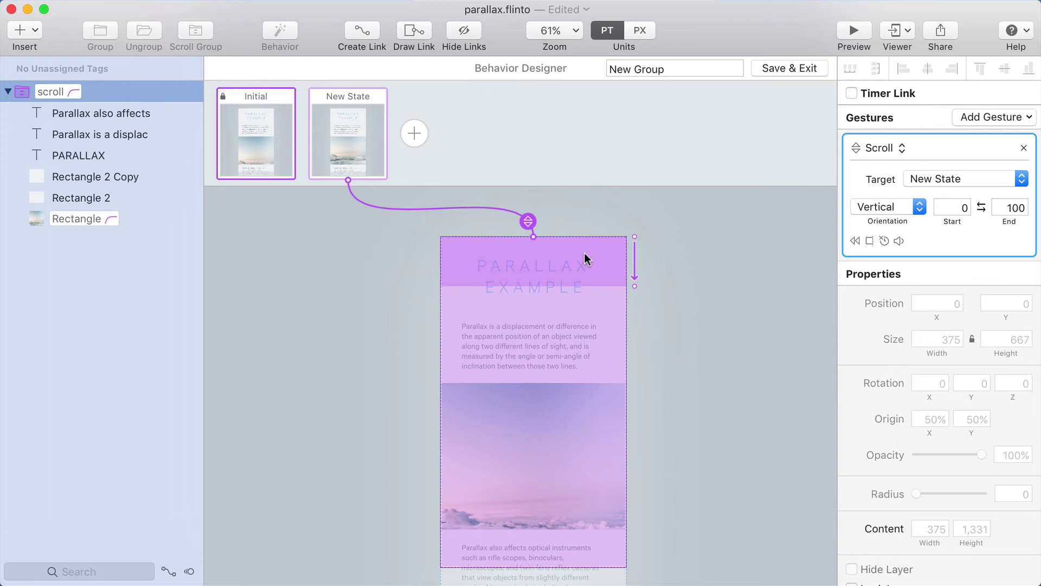
# Step: Set the gesture range end to 155 and test it in the prototype preview
pyautogui.moveTo(637, 285); pyautogui.dragTo(641, 310)
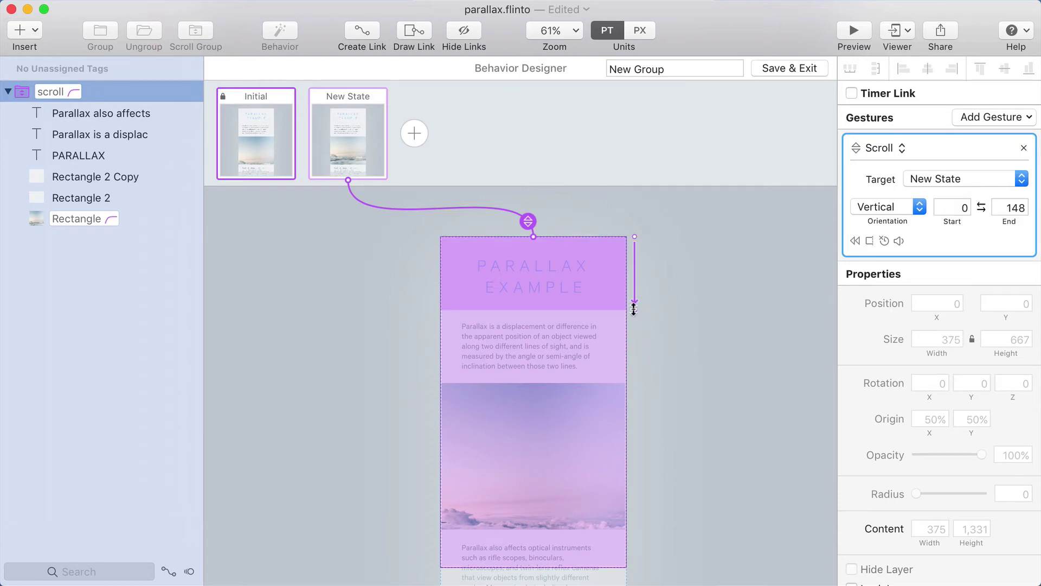
pyautogui.moveTo(633, 309); pyautogui.dragTo(634, 313)
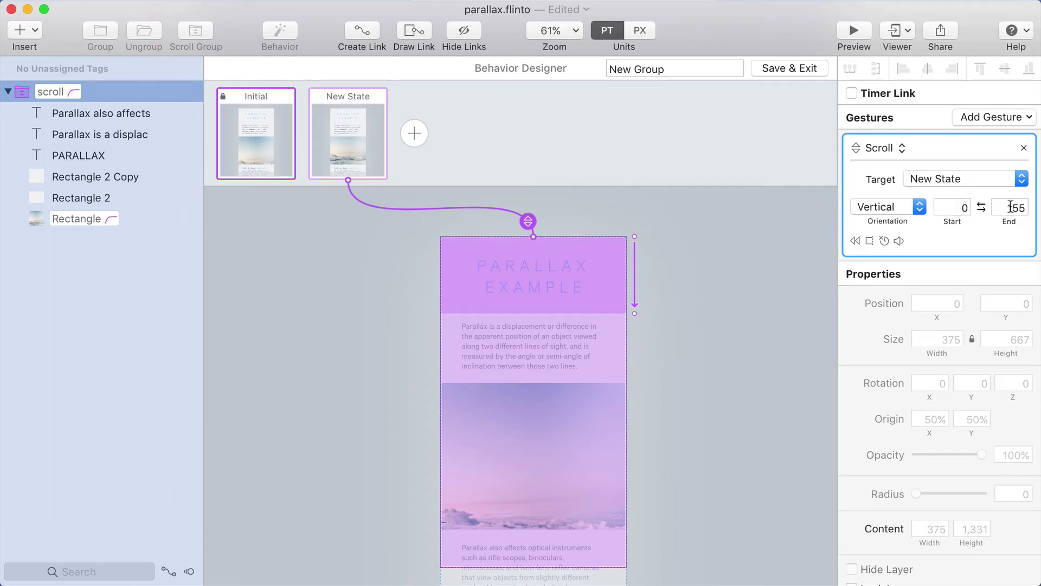
pyautogui.press('super+Return')
pyautogui.moveTo(616, 261); pyautogui.dragTo(623, 271)
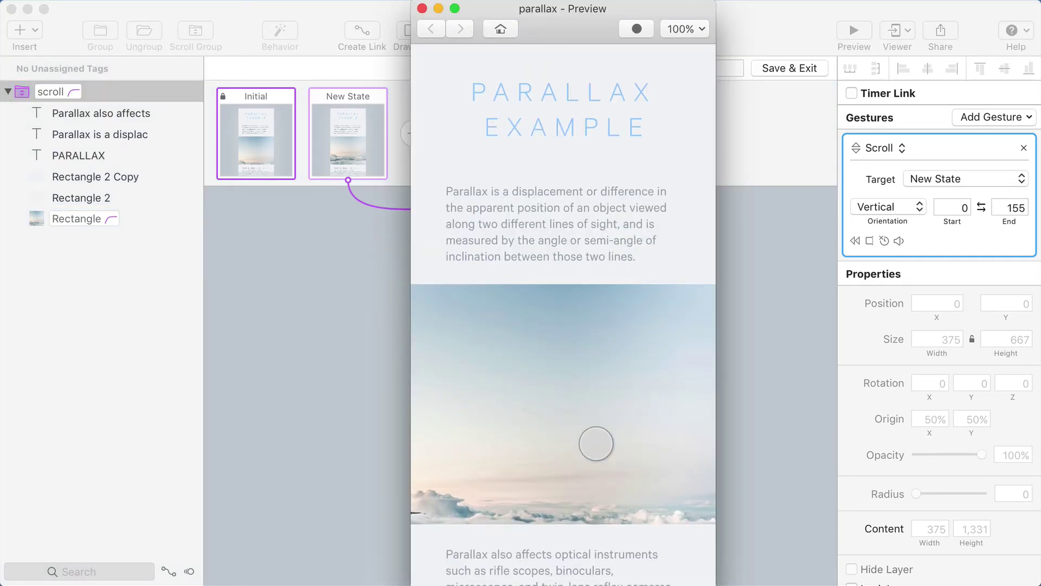
# Step: Test the scroll in preview, then raise the gesture range end from 155 to 592
pyautogui.moveTo(596, 444); pyautogui.dragTo(586, 406)
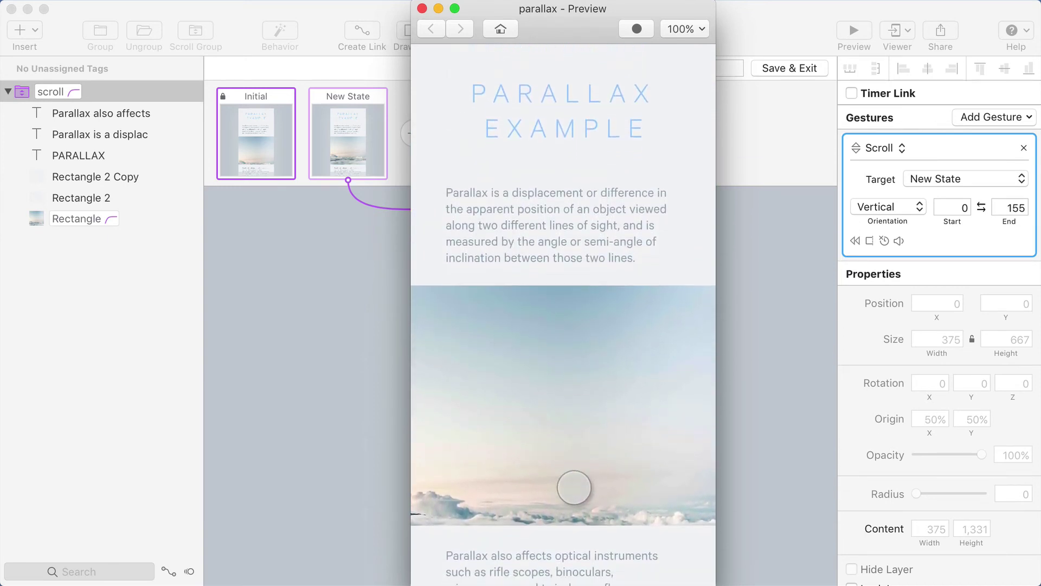
pyautogui.moveTo(577, 488); pyautogui.dragTo(583, 24)
pyautogui.moveTo(592, 87); pyautogui.dragTo(535, 460)
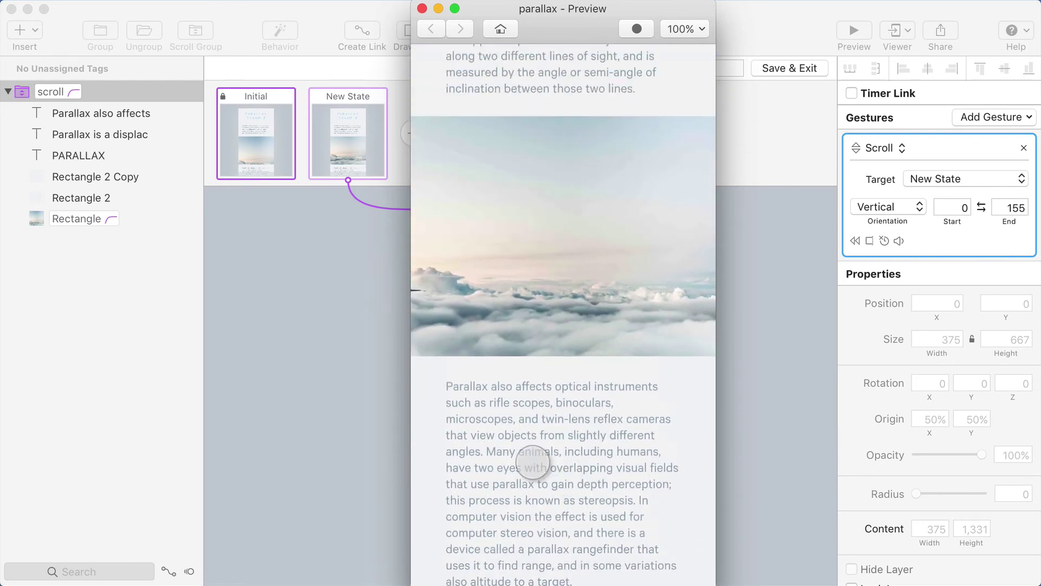
pyautogui.press('super+w')
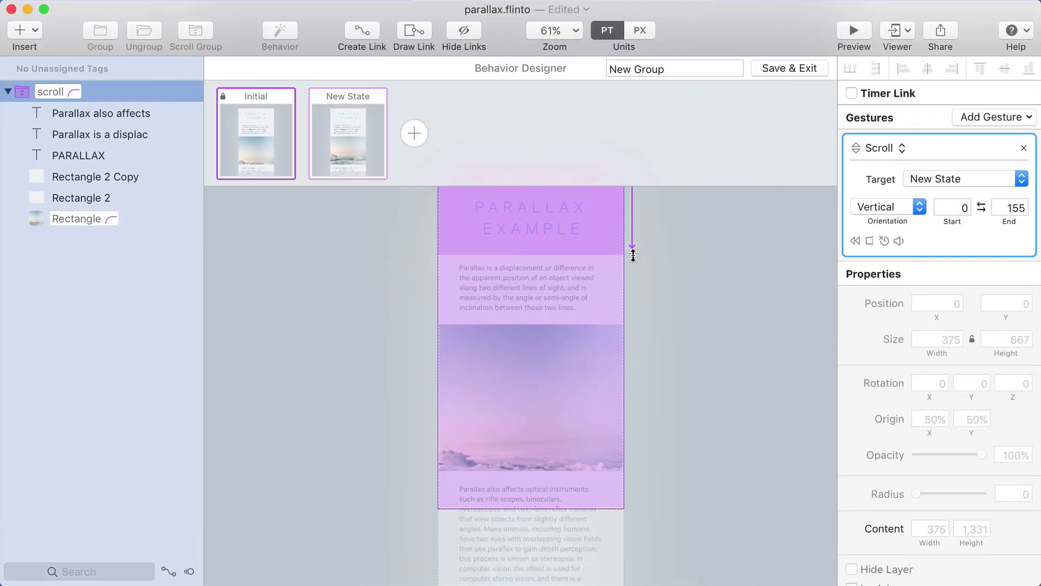
pyautogui.moveTo(640, 325); pyautogui.dragTo(630, 471)
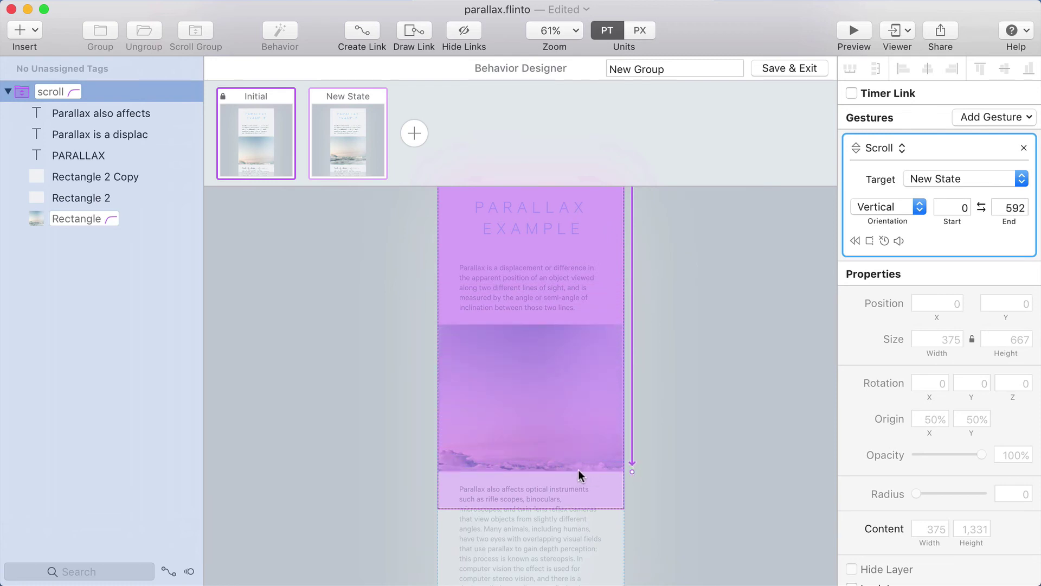
pyautogui.press('super+Return')
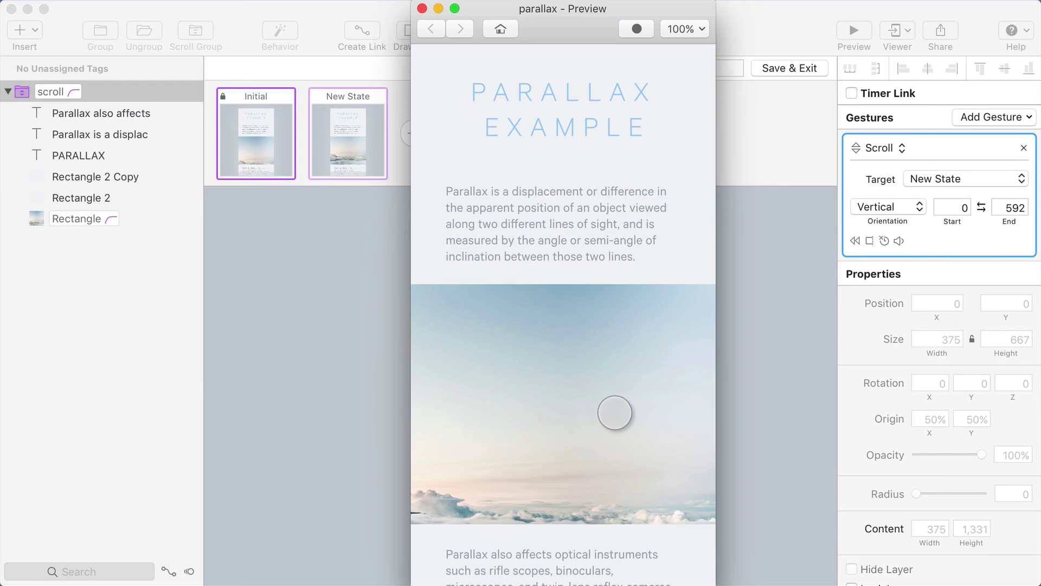
pyautogui.moveTo(570, 507); pyautogui.dragTo(574, 348)
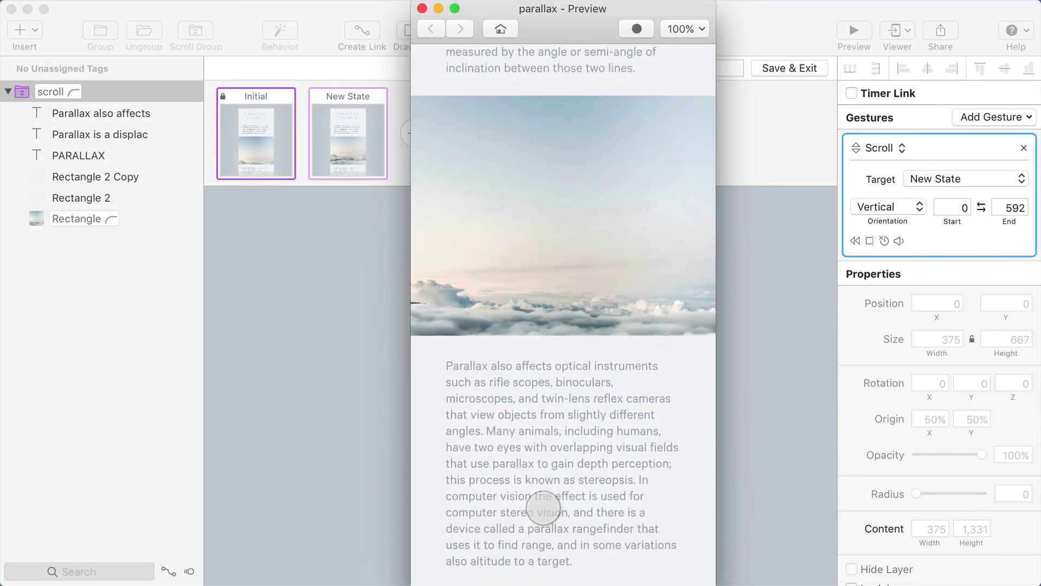
pyautogui.moveTo(541, 507); pyautogui.dragTo(545, 389)
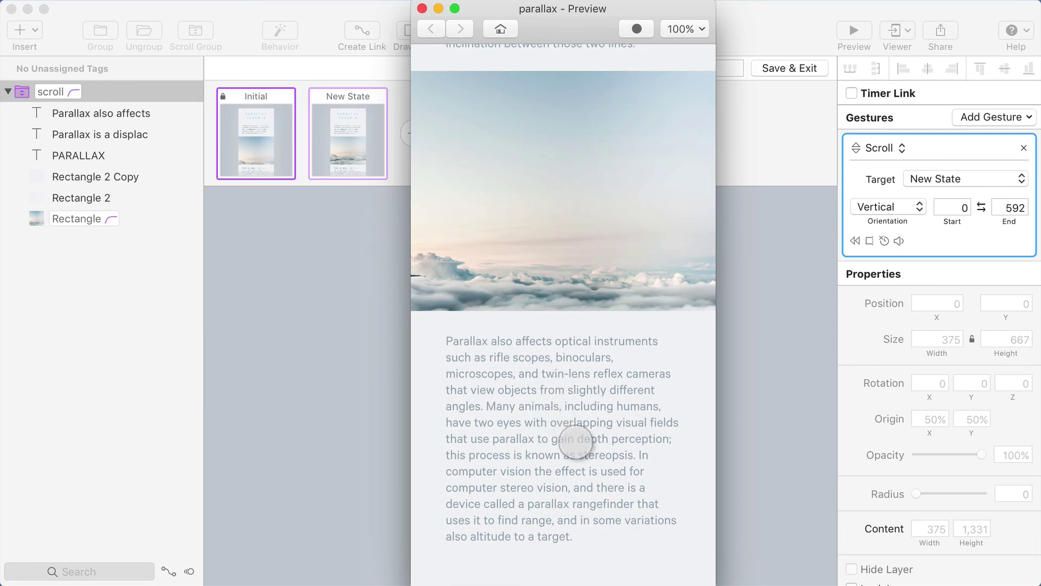
pyautogui.moveTo(578, 443); pyautogui.dragTo(599, 262)
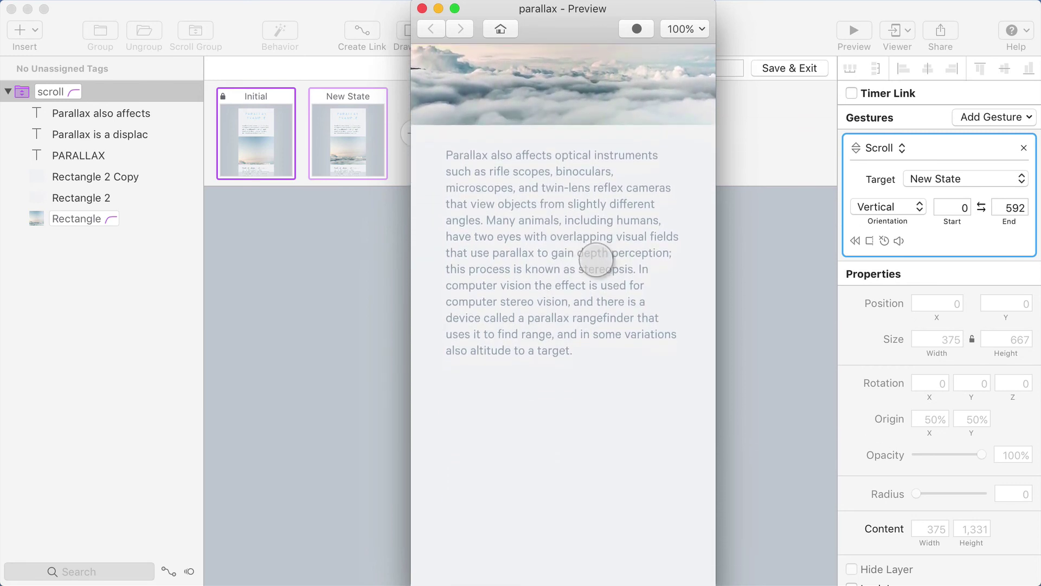
pyautogui.moveTo(580, 386); pyautogui.dragTo(591, 312)
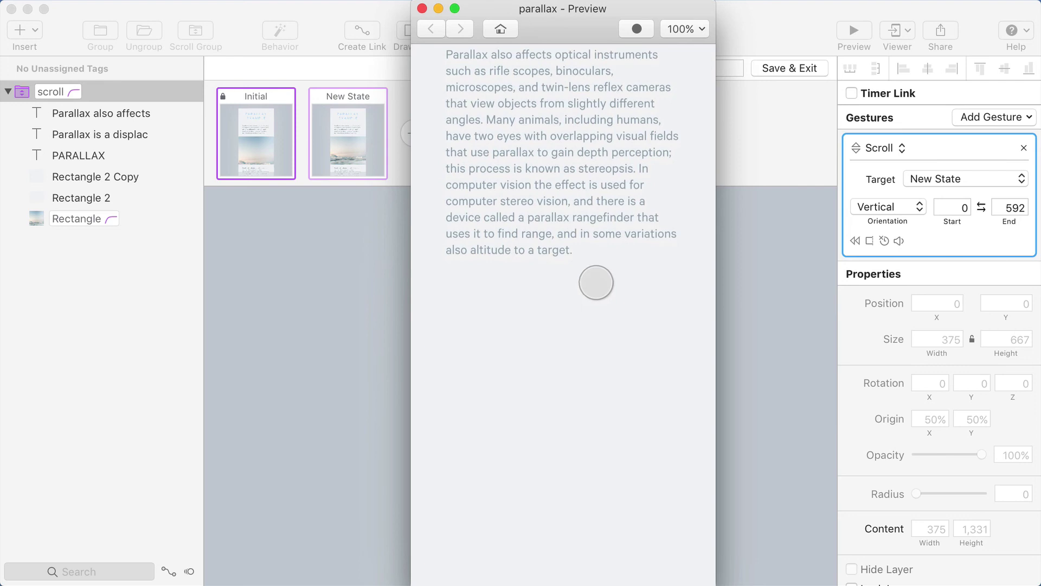
pyautogui.moveTo(594, 293); pyautogui.dragTo(576, 457)
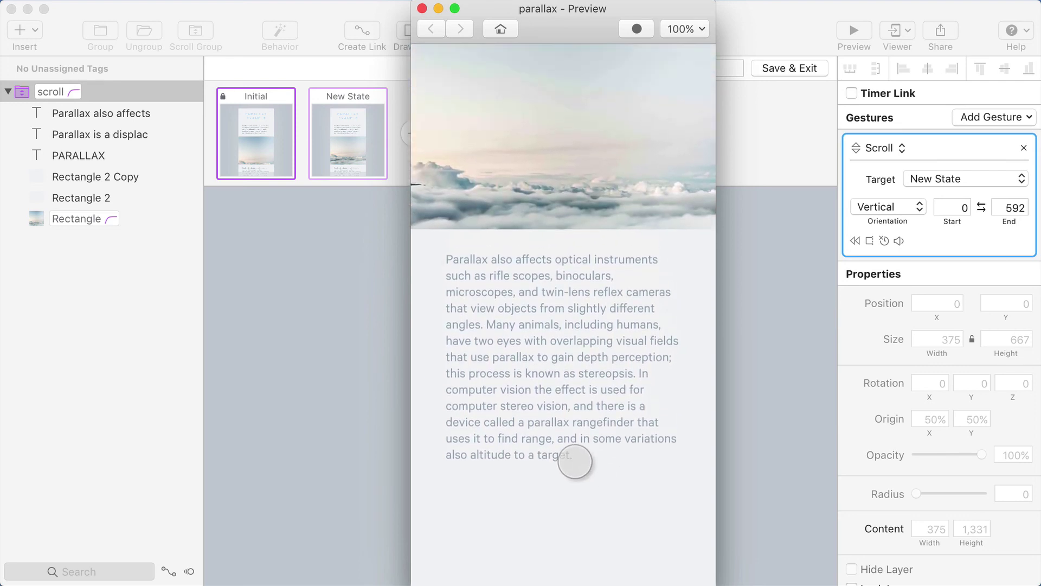
pyautogui.moveTo(580, 390); pyautogui.dragTo(580, 476)
pyautogui.moveTo(576, 342); pyautogui.dragTo(570, 516)
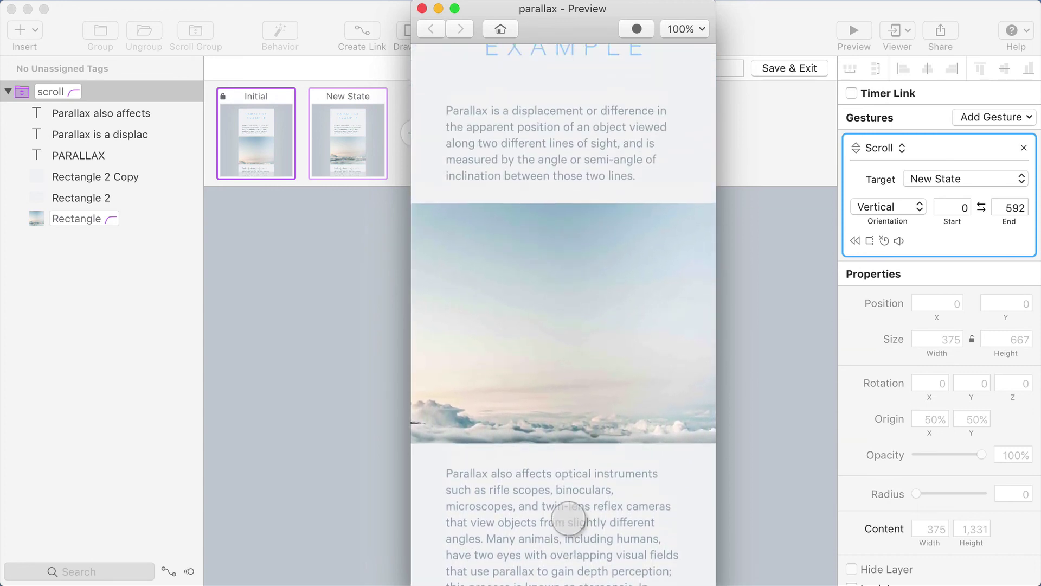